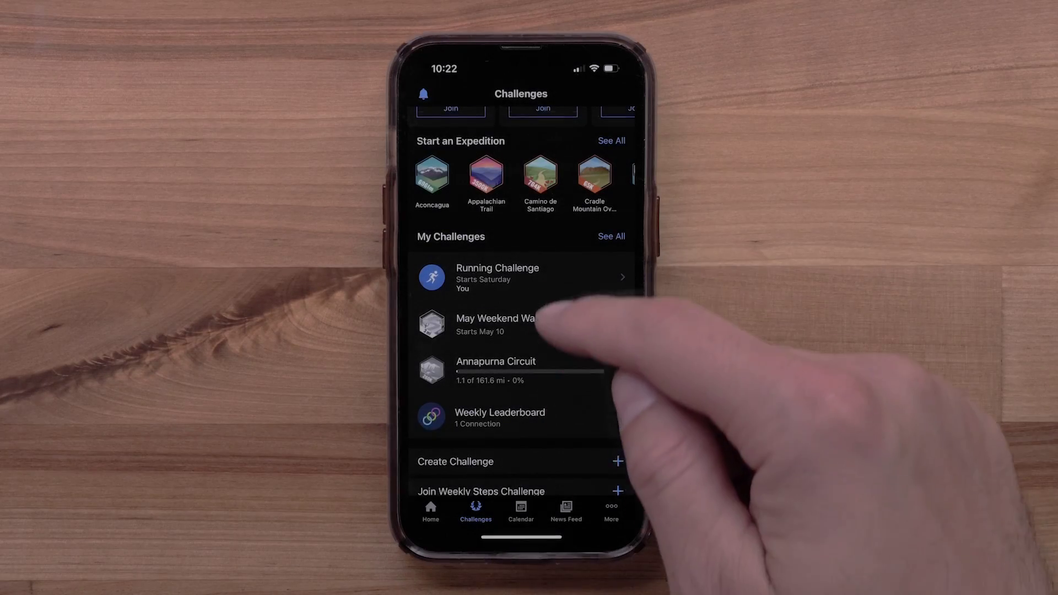
{"action": "scroll", "coordinate": [520, 331], "scroll_direction": "down", "scroll_amount": 2}
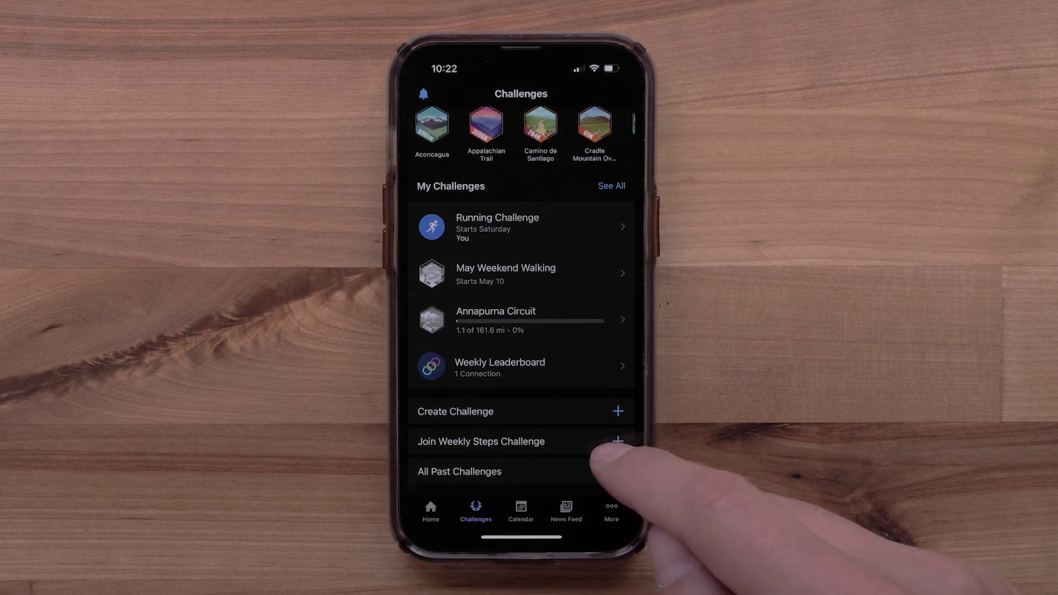
Open the Weekly Steps Challenge sign-up and join it, showing group standings with 5 days left.
{"action": "left_click", "coordinate": [618, 442]}
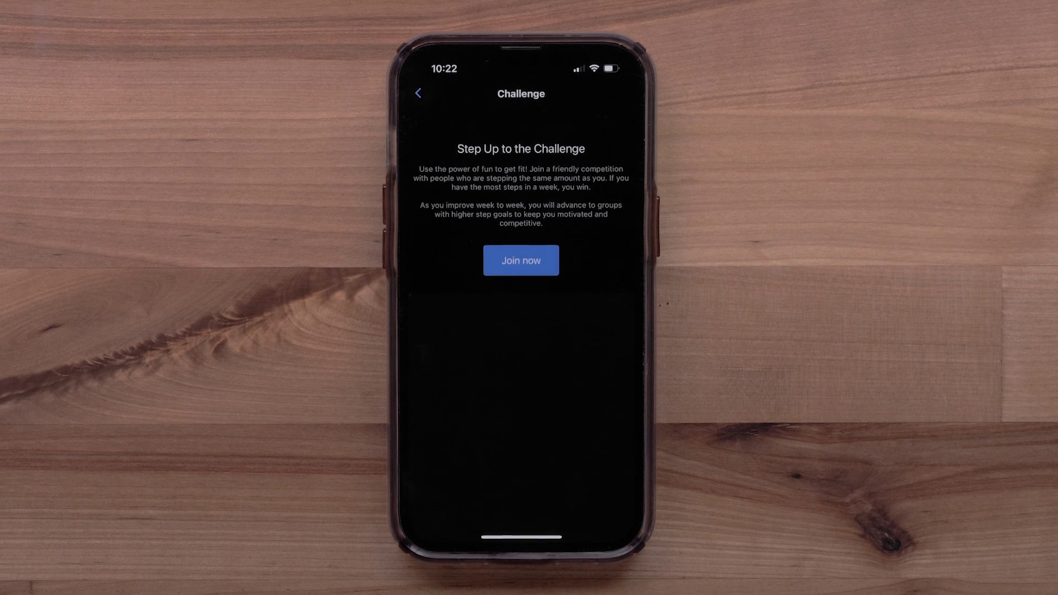
{"action": "left_click", "coordinate": [521, 260]}
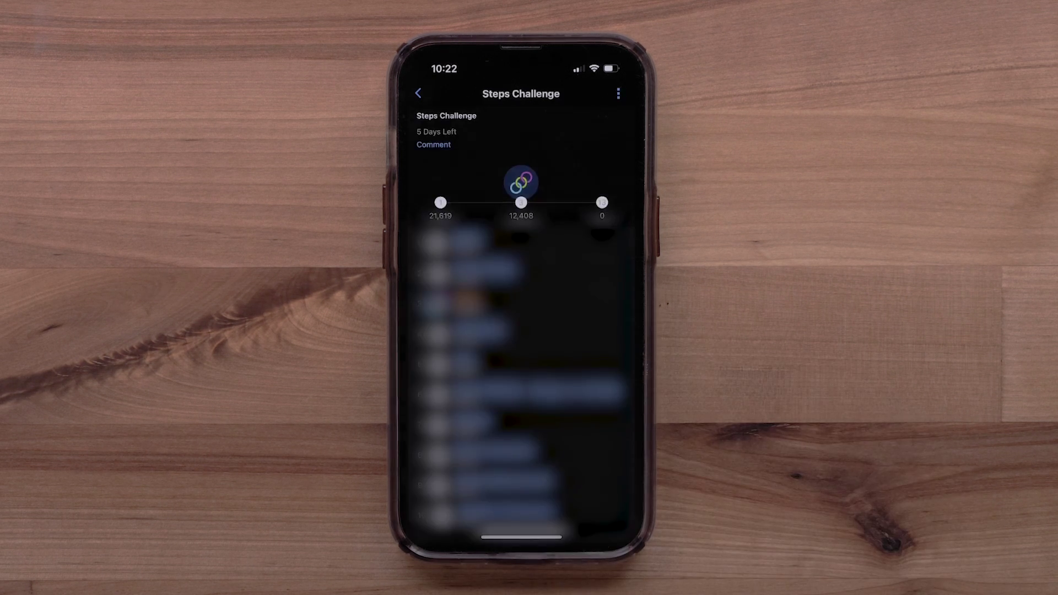